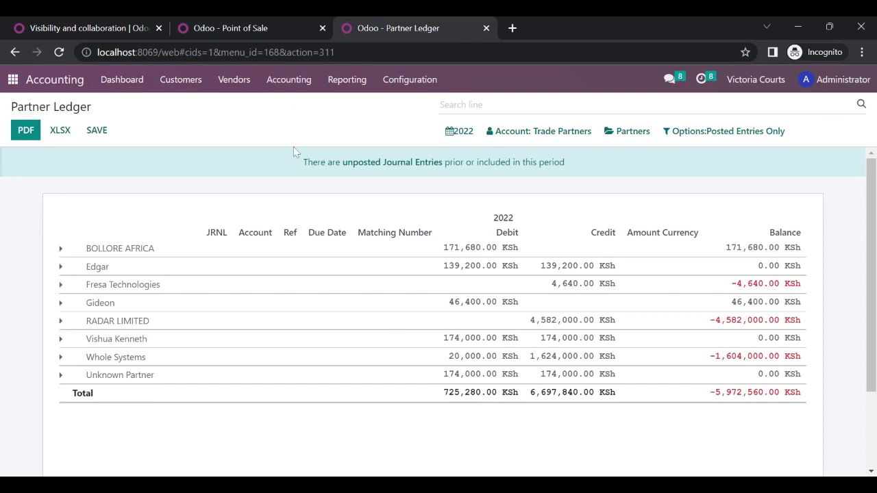
Start a new session for the Shop point of sale and open it with the proposed opening cash.
{"action": "left_click", "coordinate": [214, 26]}
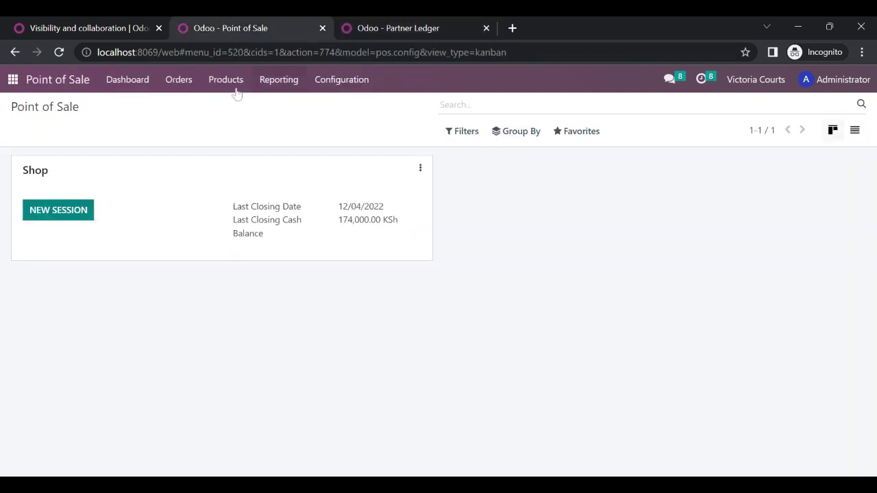
{"action": "left_click", "coordinate": [69, 212]}
{"action": "left_click", "coordinate": [425, 26]}
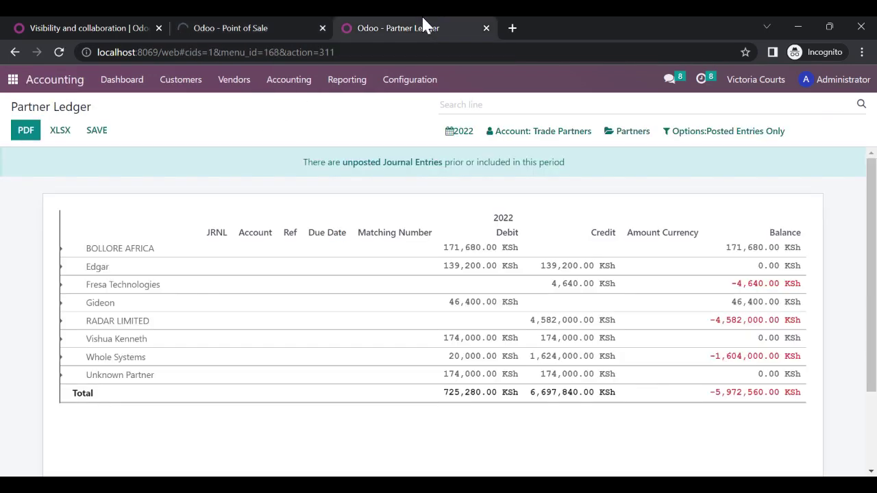
{"action": "left_click", "coordinate": [265, 26]}
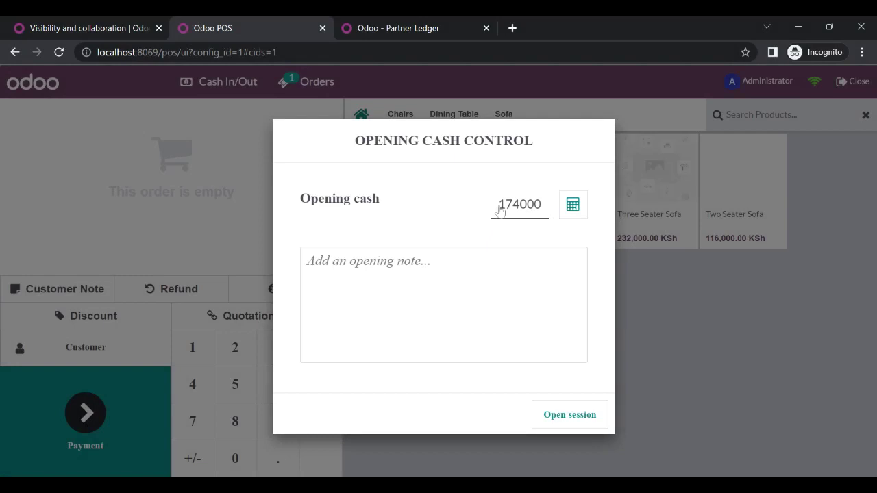
{"action": "left_click", "coordinate": [579, 412]}
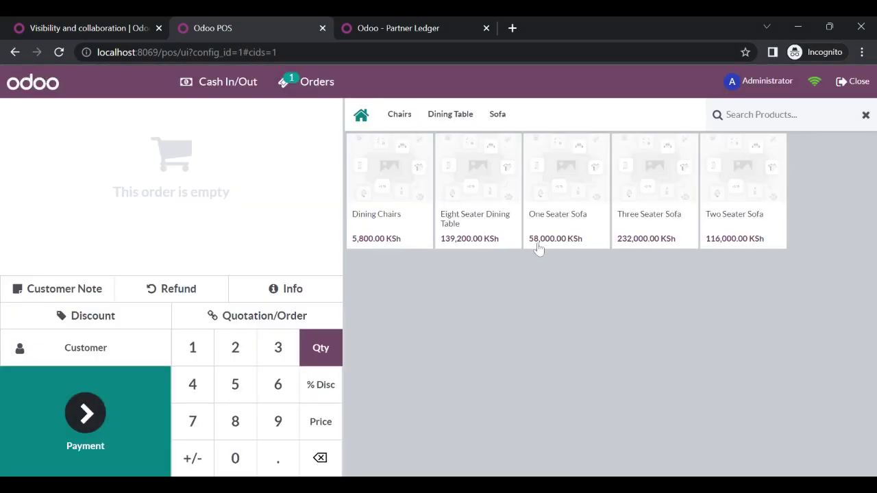
Add one Dining Chairs unit to the order and assign the existing customer listed just above BOLLORE AFRICA.
{"action": "left_click", "coordinate": [390, 182]}
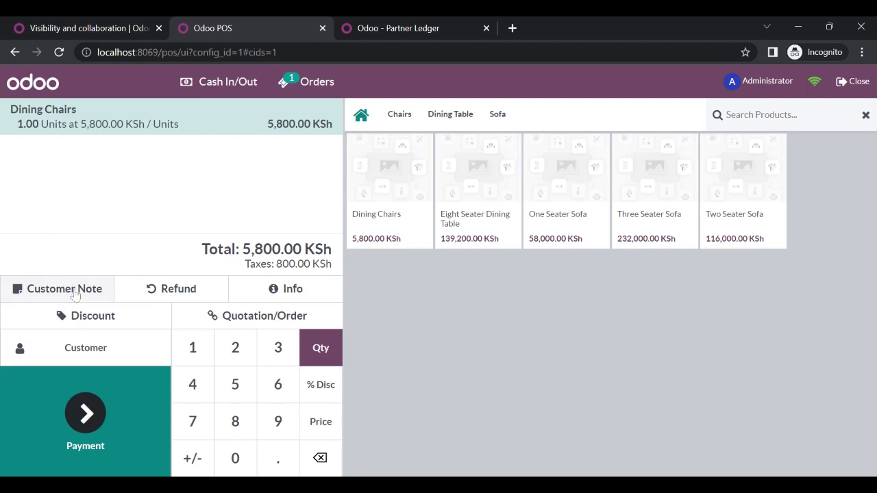
{"action": "left_click", "coordinate": [86, 350]}
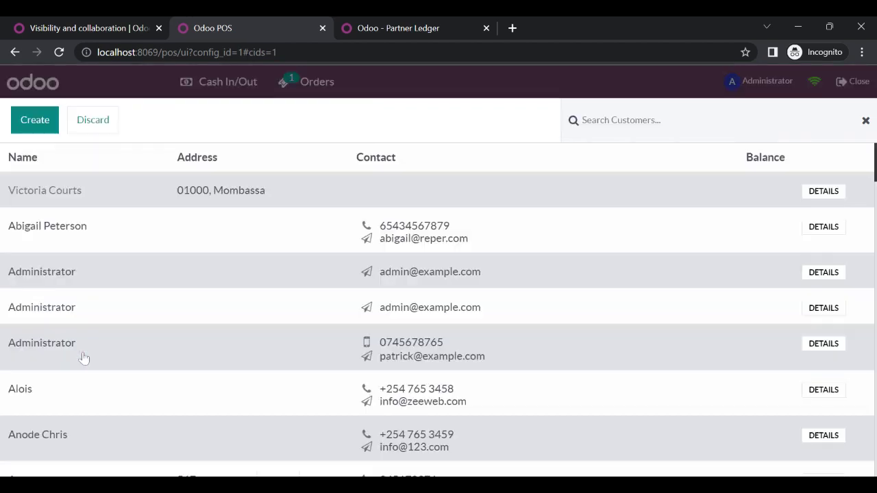
{"action": "left_click", "coordinate": [84, 353]}
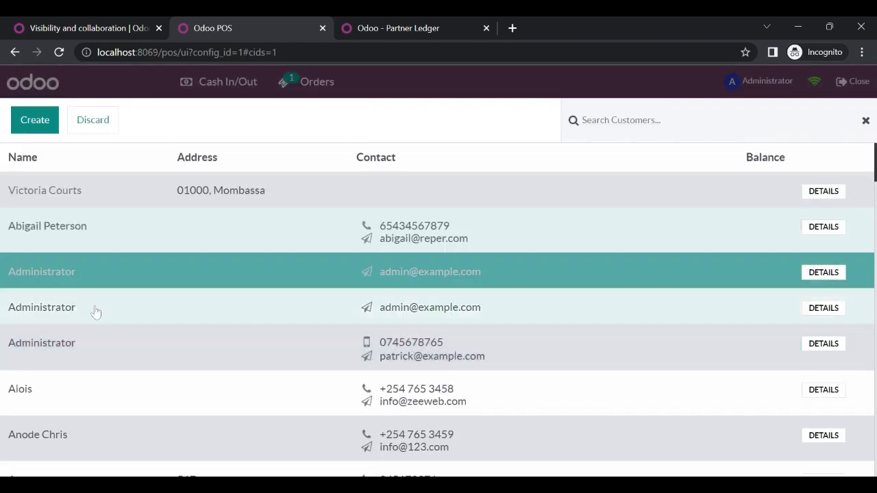
{"action": "scroll", "coordinate": [97, 403], "scroll_direction": "down", "scroll_amount": 1}
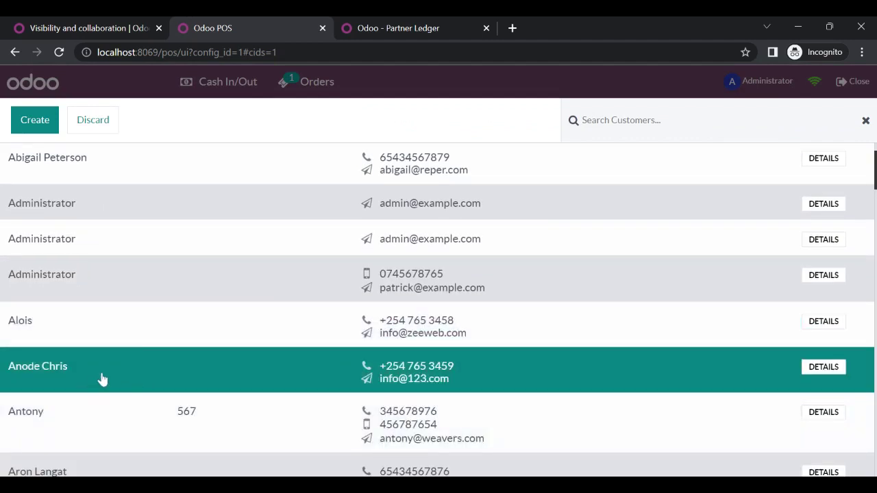
{"action": "scroll", "coordinate": [116, 373], "scroll_direction": "down", "scroll_amount": 3}
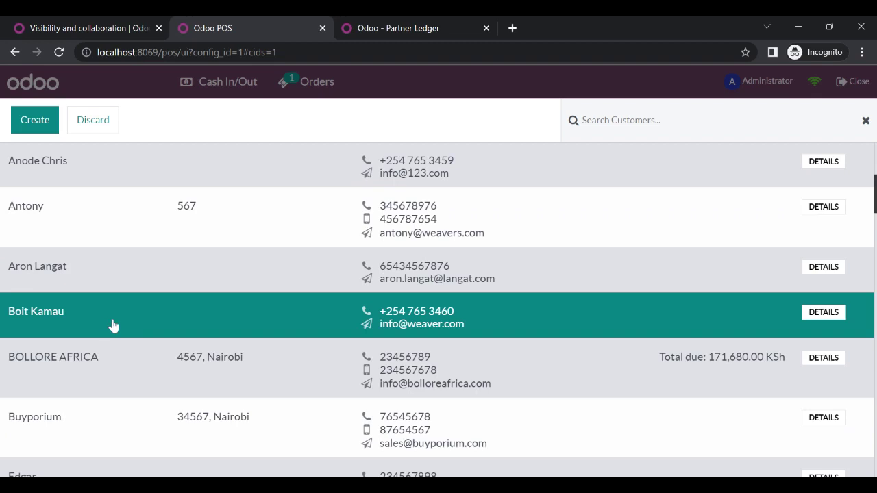
{"action": "left_click", "coordinate": [114, 326]}
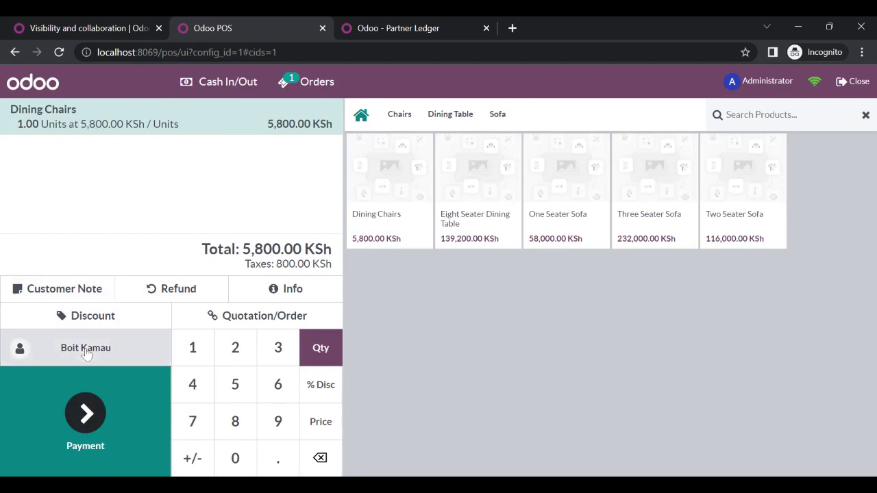
Charge the full order to Customer Account, validate the payment, and continue to a new order.
{"action": "left_click", "coordinate": [89, 415]}
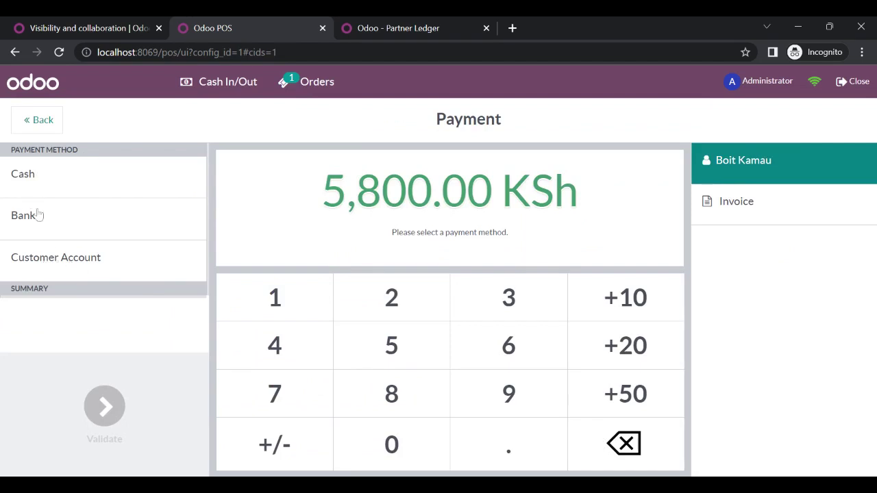
{"action": "left_click", "coordinate": [44, 264]}
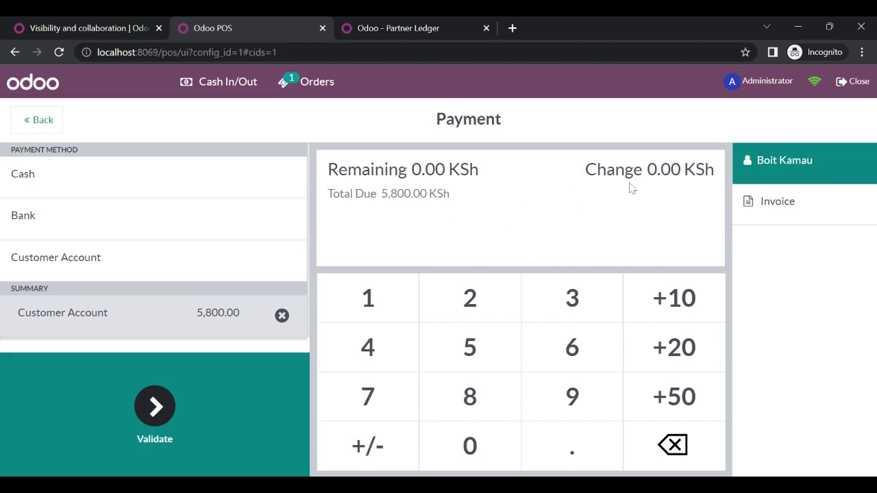
{"action": "left_click", "coordinate": [162, 416]}
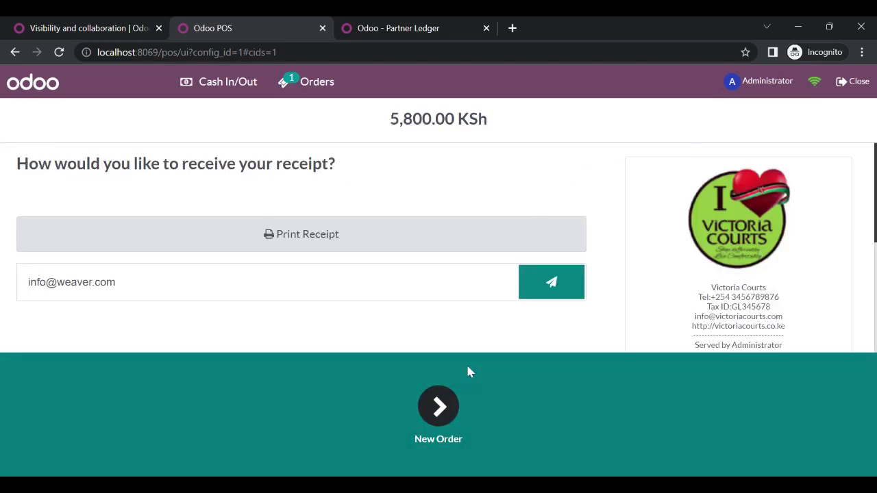
{"action": "left_click", "coordinate": [429, 415]}
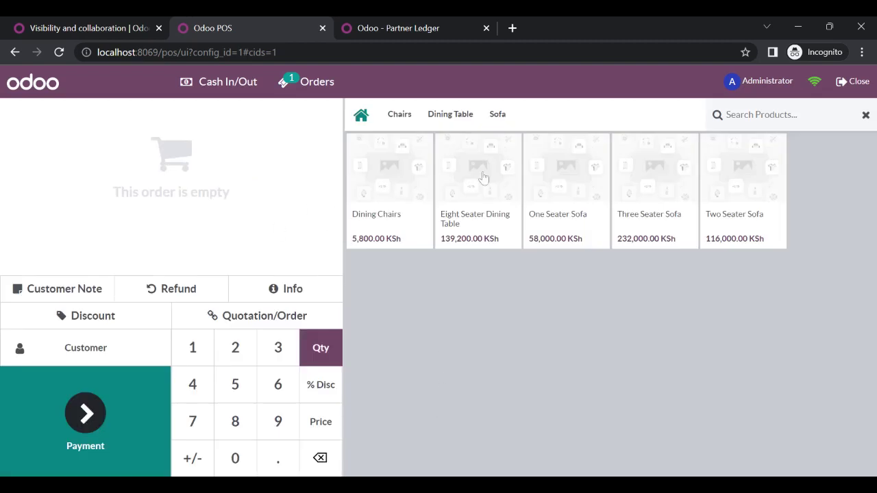
Close the point-of-sale session with a counted cash amount of 174000.
{"action": "left_click", "coordinate": [853, 82]}
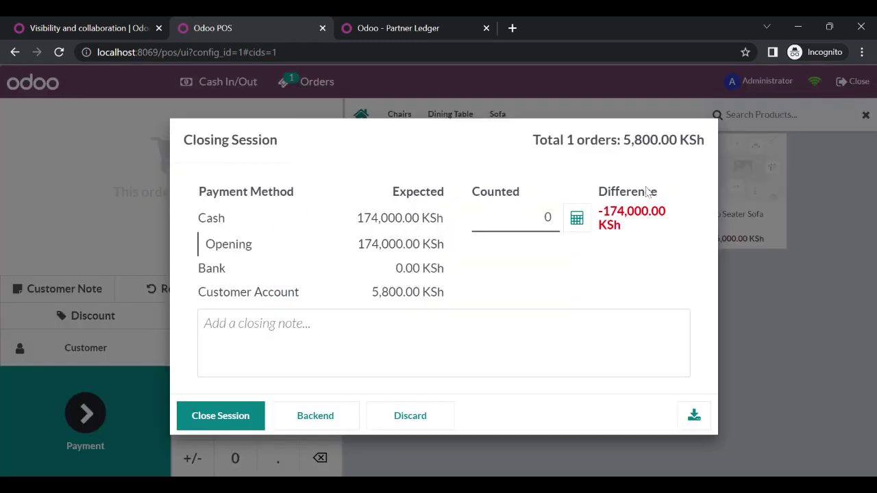
{"action": "left_click", "coordinate": [540, 229]}
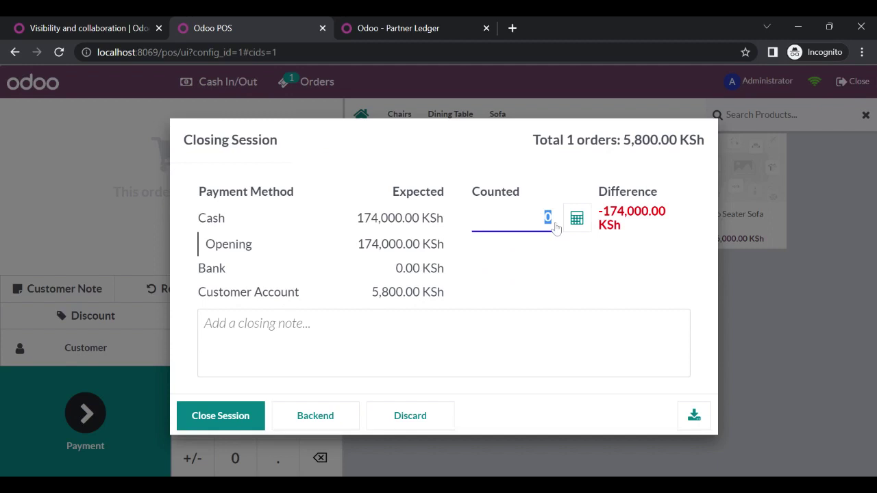
{"action": "type", "text": "1"}
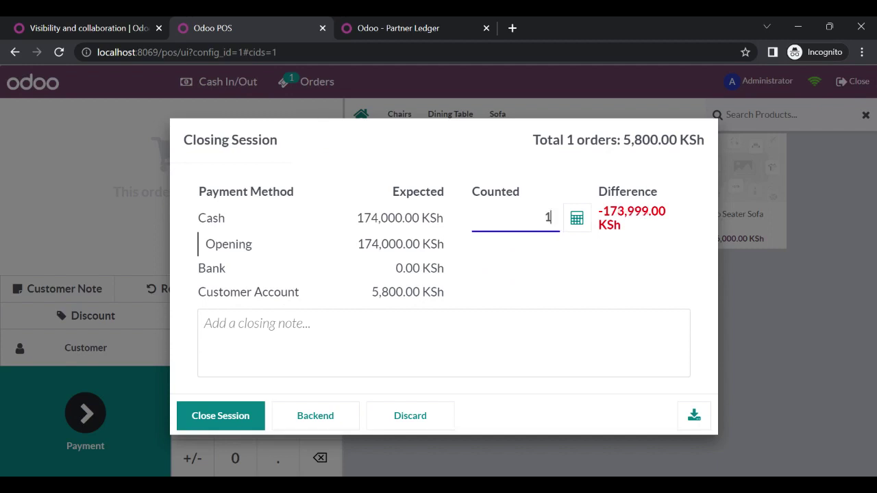
{"action": "type", "text": "74000"}
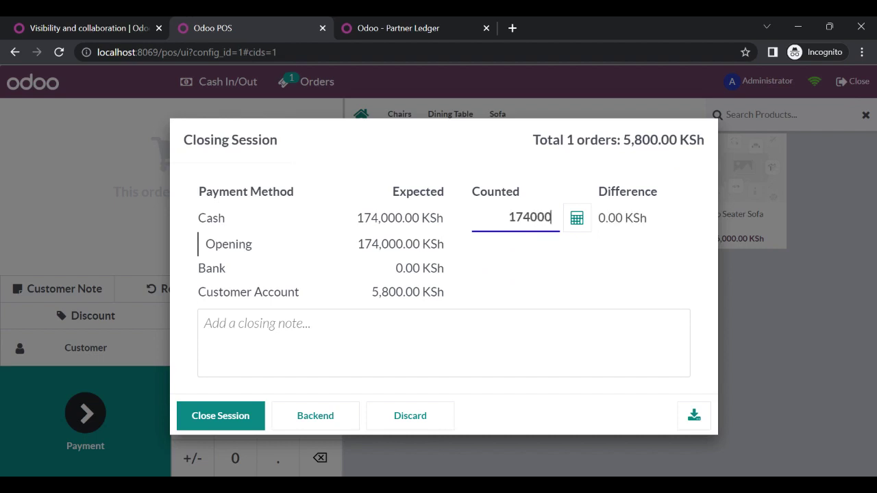
{"action": "left_click", "coordinate": [249, 427]}
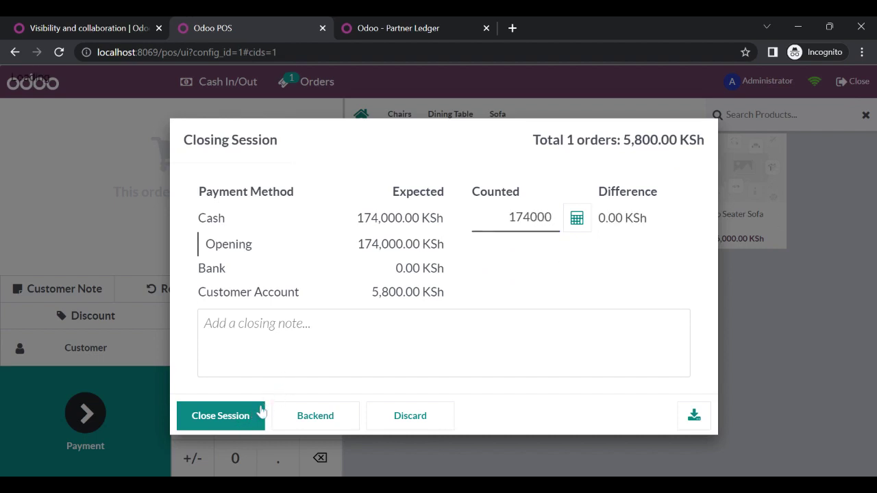
Reload the Partner Ledger in Accounting and expand the point-of-sale customer's entries to examine the amount charged to the account.
{"action": "left_click", "coordinate": [413, 19]}
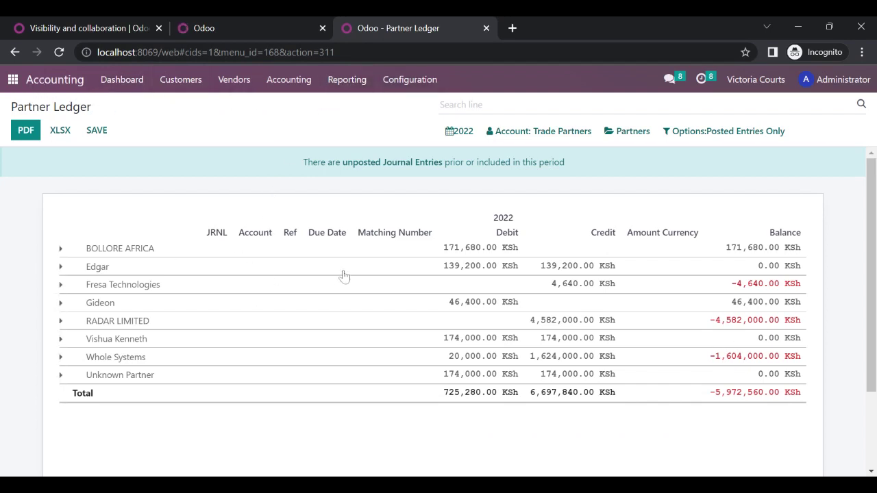
{"action": "left_click", "coordinate": [345, 82]}
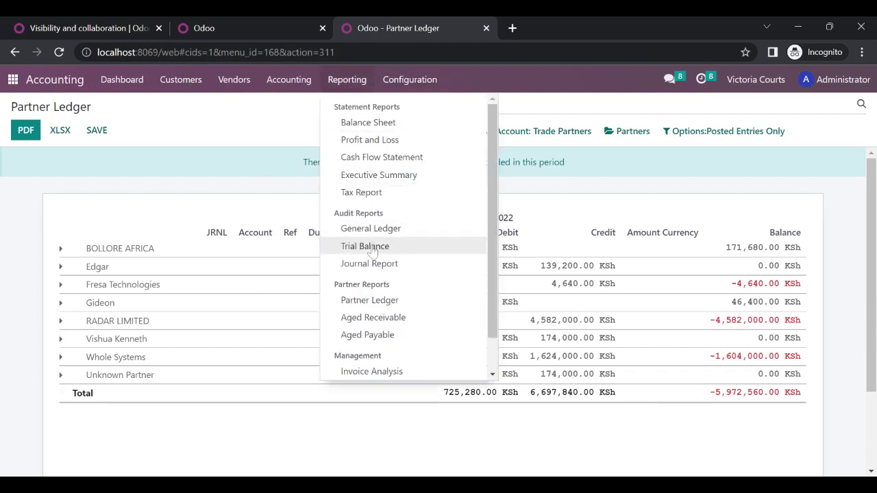
{"action": "left_click", "coordinate": [371, 302]}
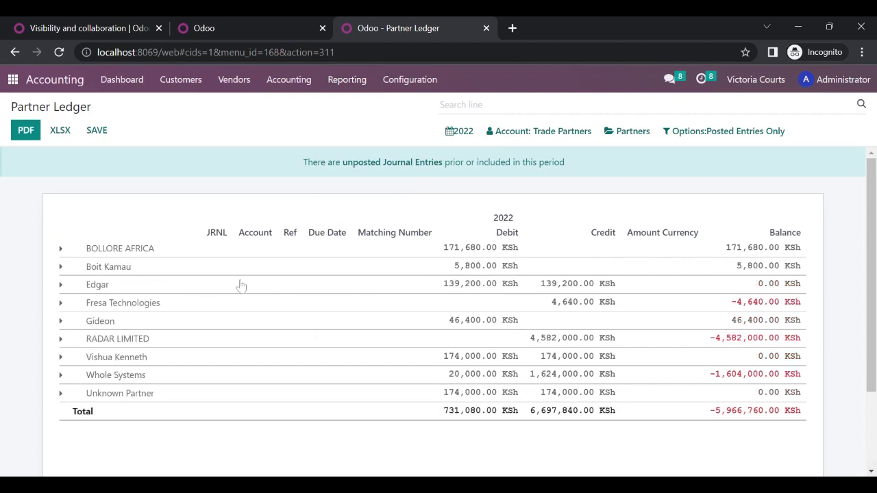
{"action": "left_click", "coordinate": [75, 268]}
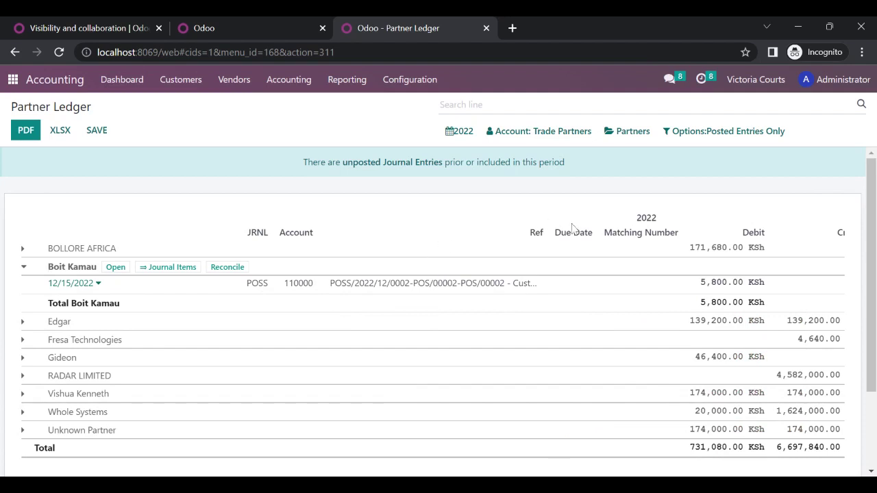
Create a new customer payment in Accounting and select the customer from the point-of-sale order.
{"action": "left_click", "coordinate": [195, 87]}
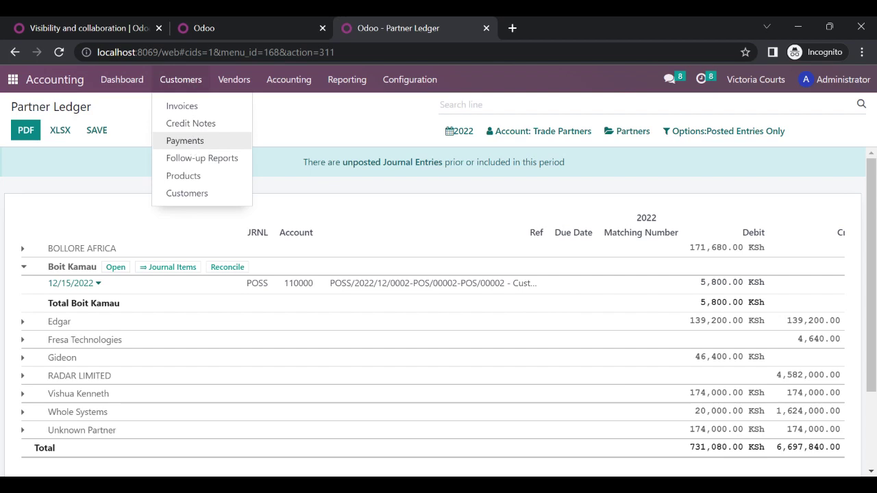
{"action": "left_click", "coordinate": [188, 144]}
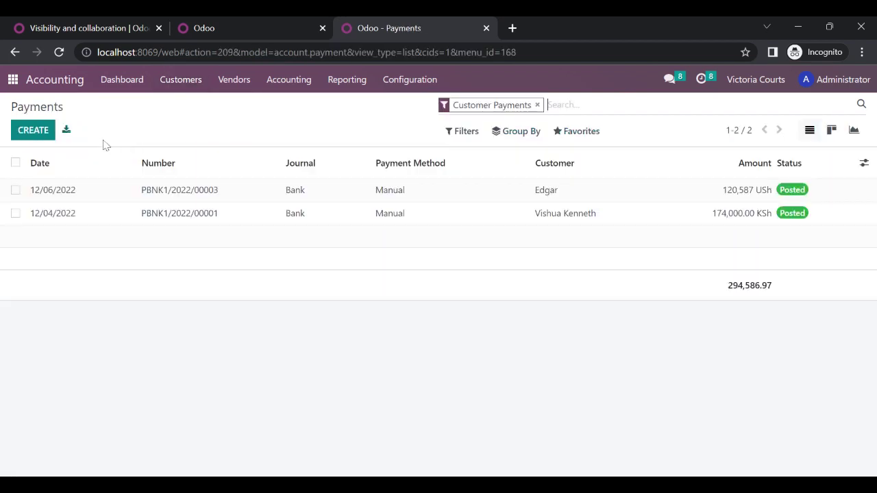
{"action": "left_click", "coordinate": [48, 129]}
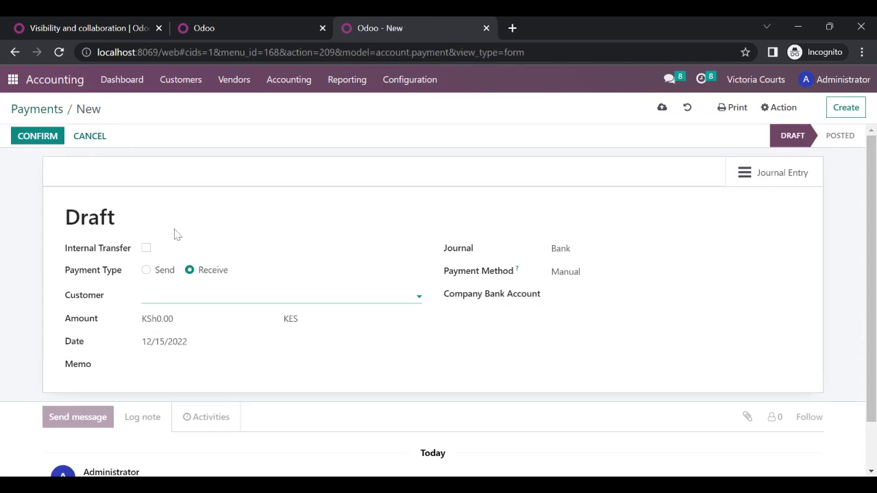
{"action": "key", "text": "Down"}
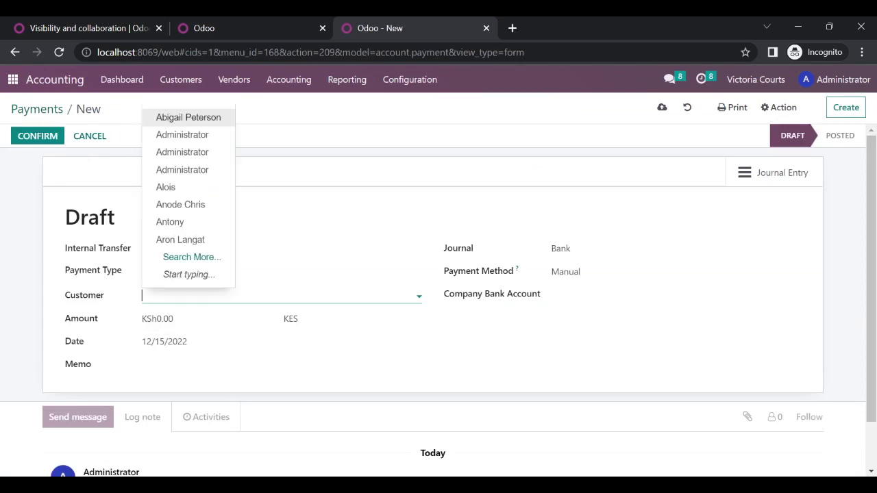
{"action": "type", "text": "boi"}
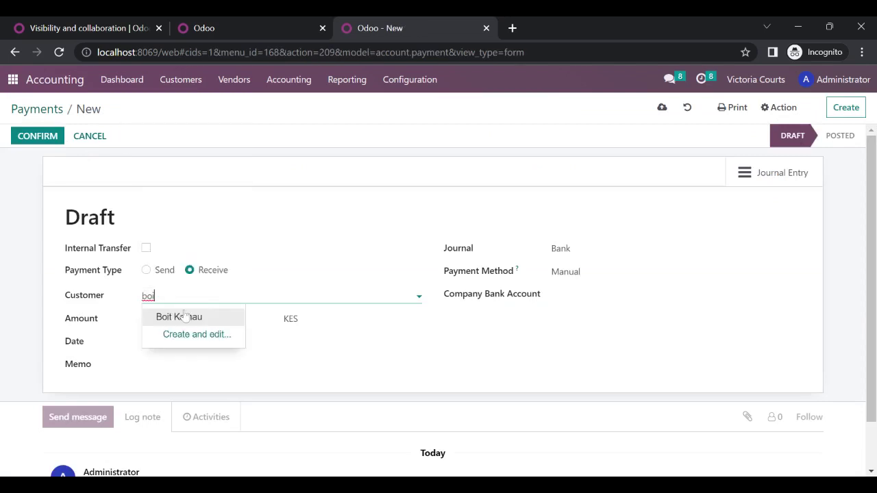
{"action": "left_click", "coordinate": [185, 317]}
Set the payment amount to 3000 KSh with the memo "test payment" and confirm the payment.
{"action": "left_click", "coordinate": [203, 319]}
{"action": "left_click_drag", "start_coordinate": [174, 319], "coordinate": [161, 319]}
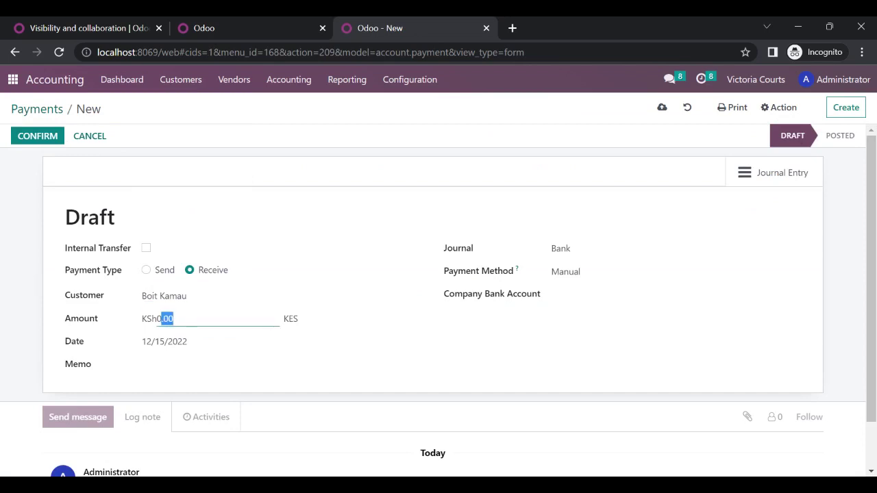
{"action": "type", "text": "3000"}
{"action": "left_click", "coordinate": [192, 366]}
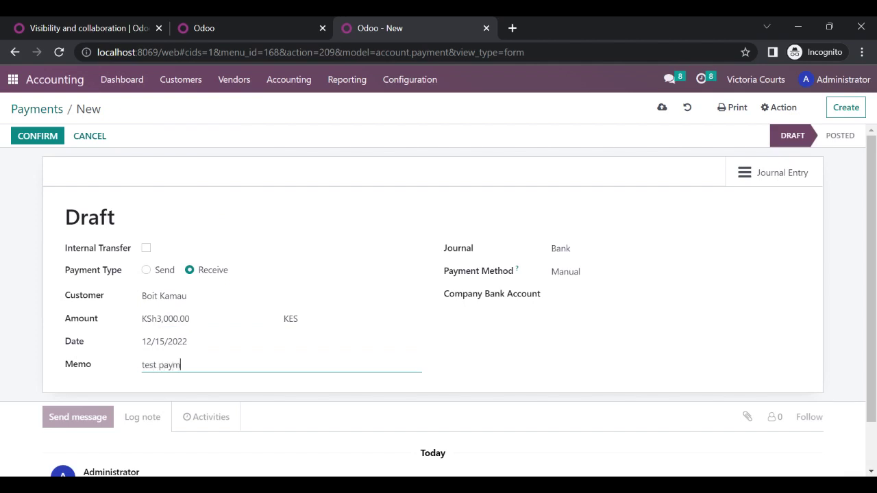
{"action": "type", "text": "test payment"}
{"action": "left_click", "coordinate": [20, 139]}
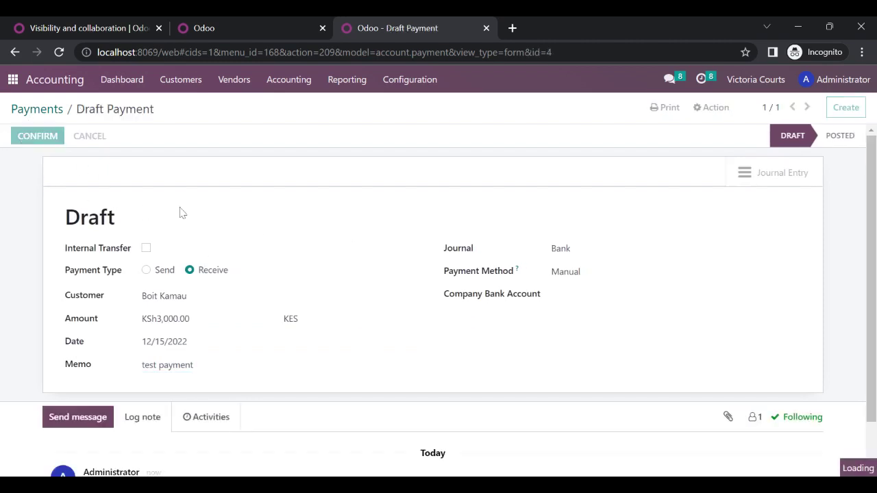
Reconcile the 3,000 KSh customer payment against the customer's outstanding POS/00002 entry in the Debtors Control Account.
{"action": "left_click", "coordinate": [776, 174]}
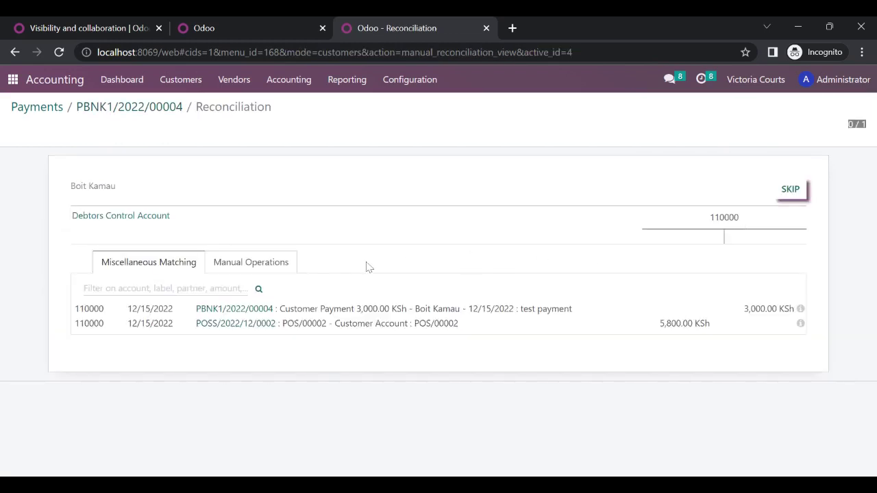
{"action": "left_click", "coordinate": [554, 311]}
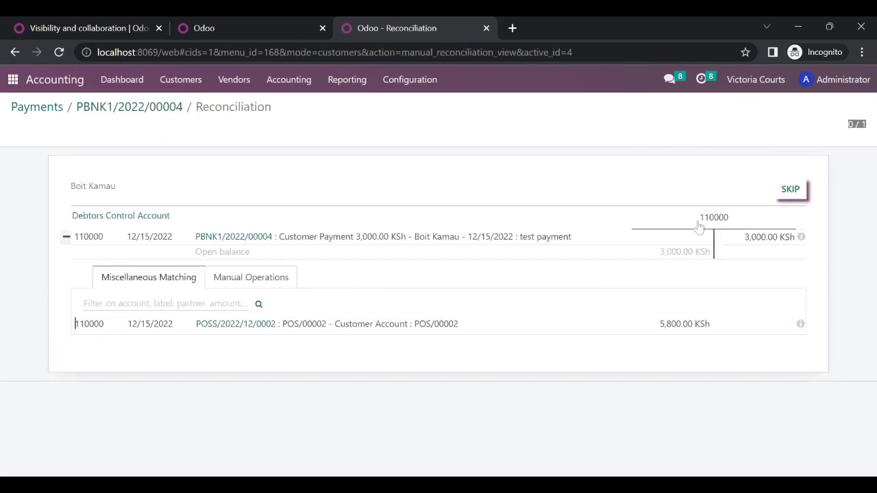
{"action": "left_click", "coordinate": [515, 322]}
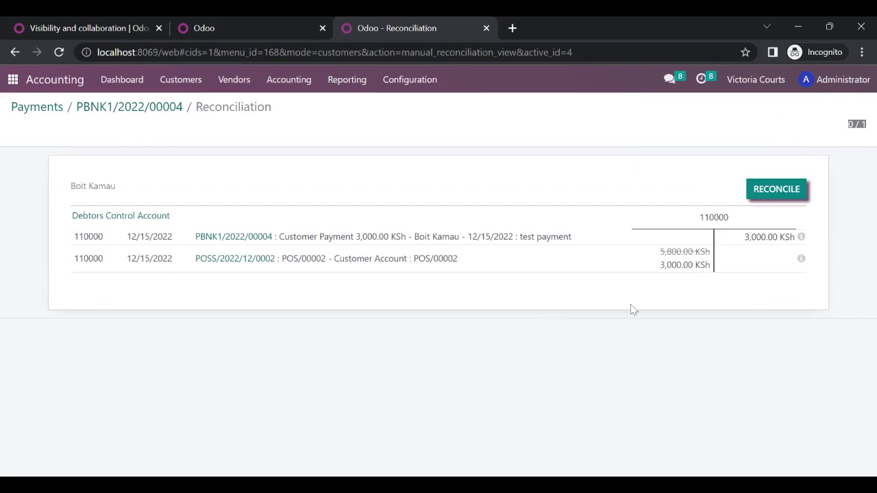
{"action": "left_click", "coordinate": [776, 197]}
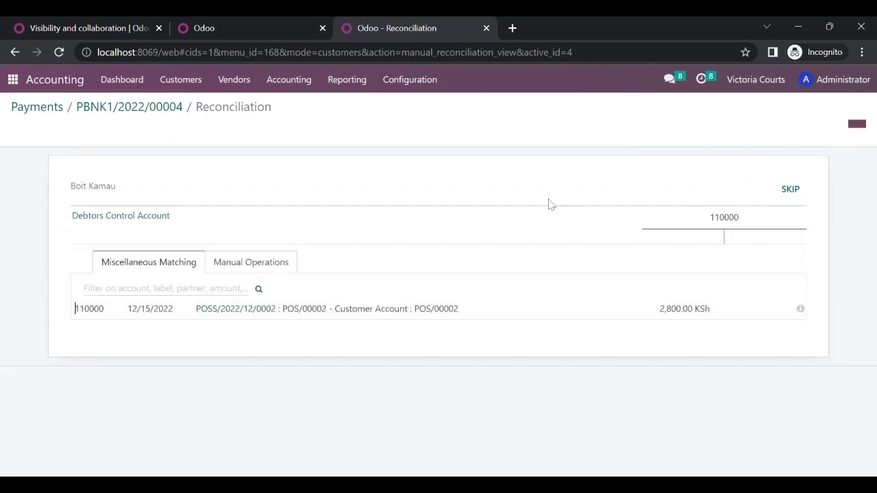
Open the Partner Ledger again and examine the customer's payment line and remaining balance.
{"action": "left_click", "coordinate": [348, 81]}
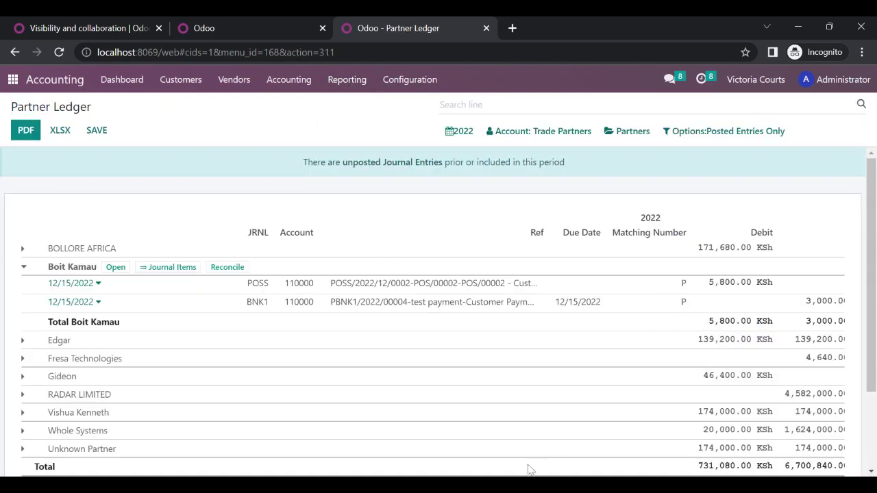
{"action": "left_click_drag", "start_coordinate": [759, 307], "coordinate": [850, 306]}
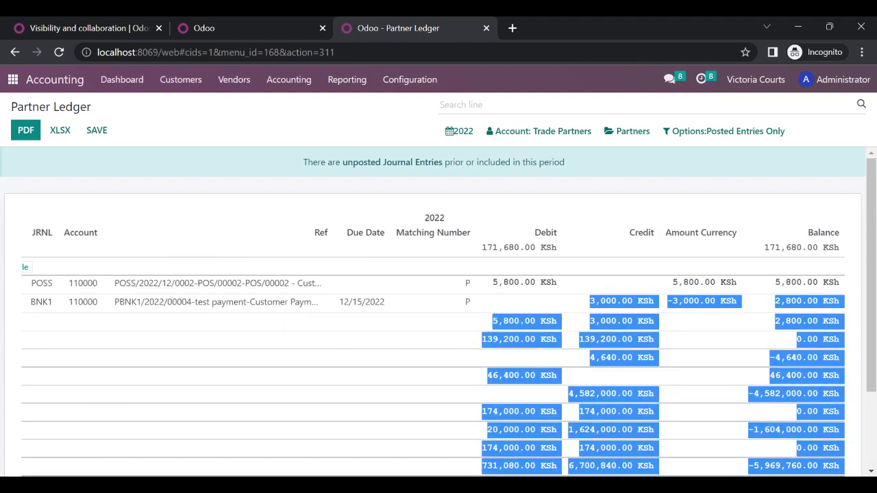
{"action": "left_click", "coordinate": [226, 309]}
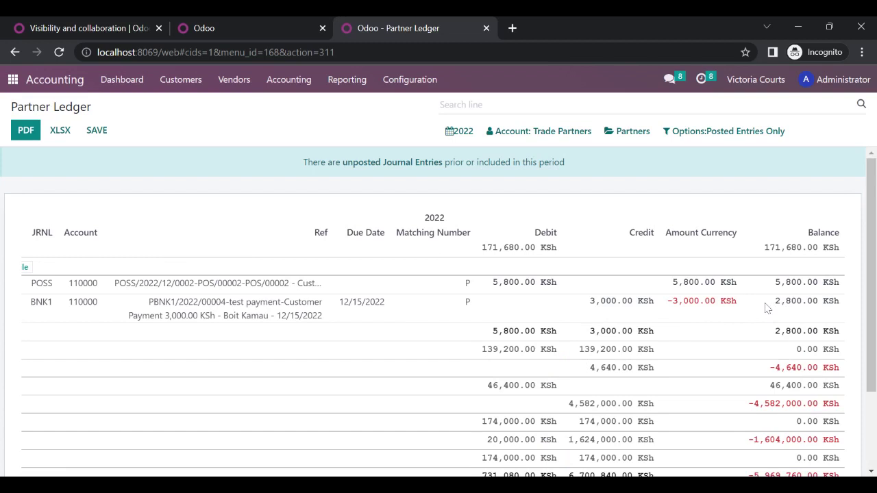